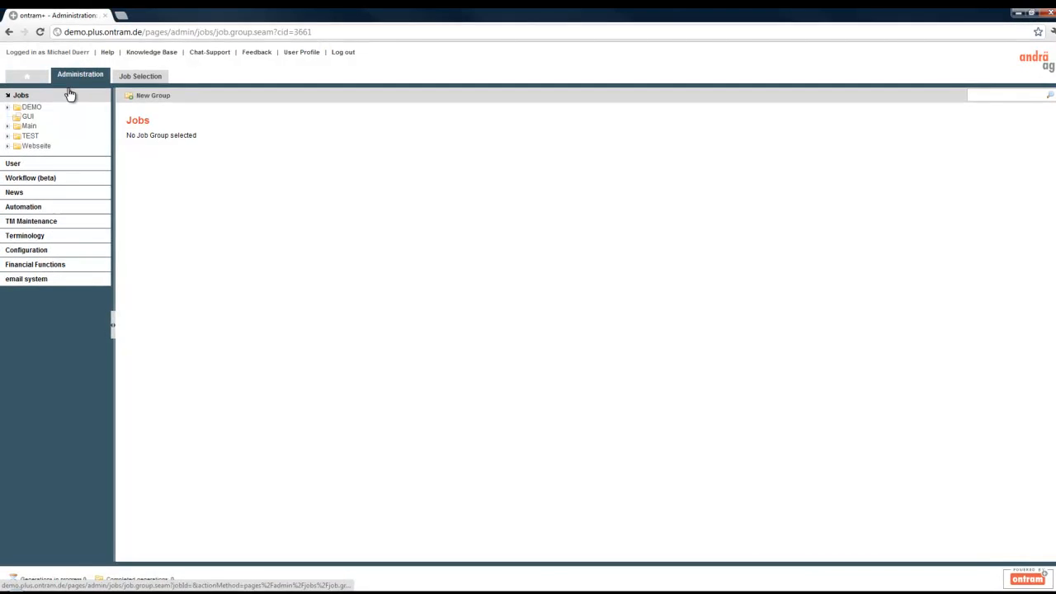
Open the video tutorial group under TEST > mdu in the job administration.
{"action": "left_click", "coordinate": [8, 135]}
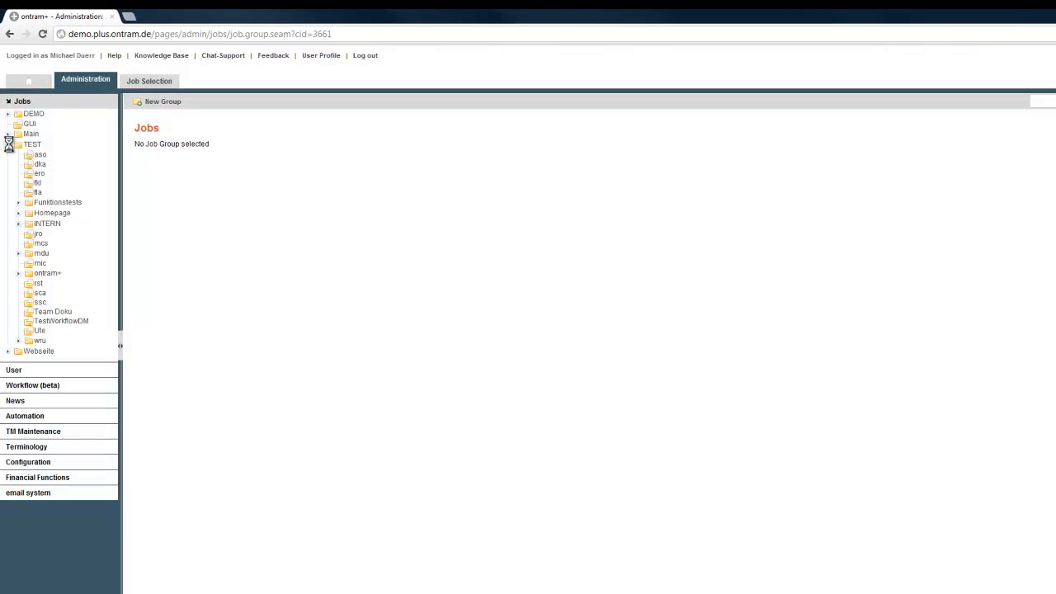
{"action": "left_click", "coordinate": [18, 254]}
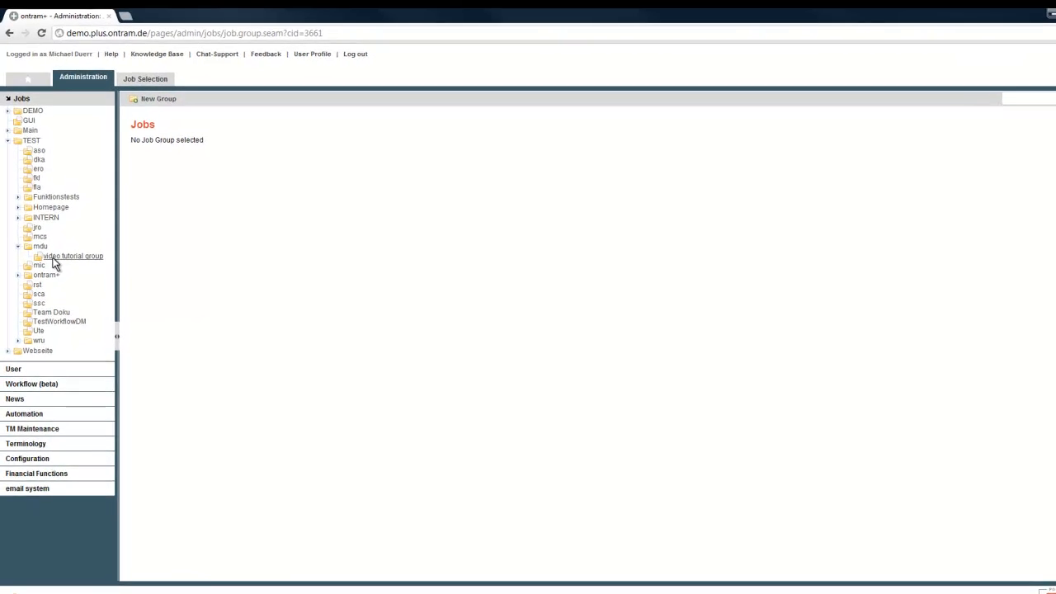
{"action": "left_click", "coordinate": [53, 257]}
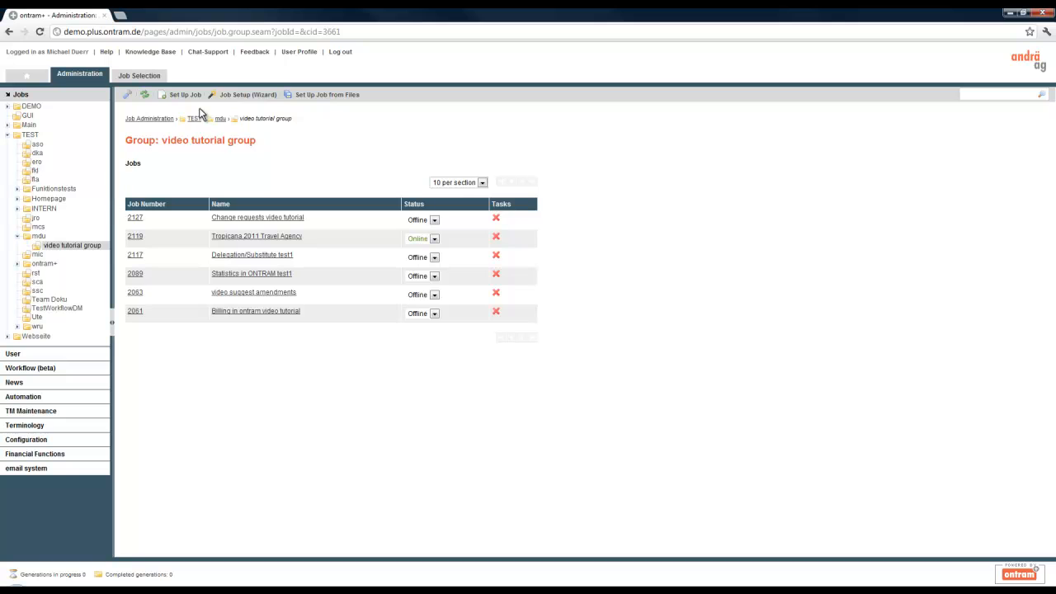
Start a wizard job setup named Tropicana 2012 Travel Agency with a job part named Tropicana 2012 EN PPT.
{"action": "left_click", "coordinate": [228, 96]}
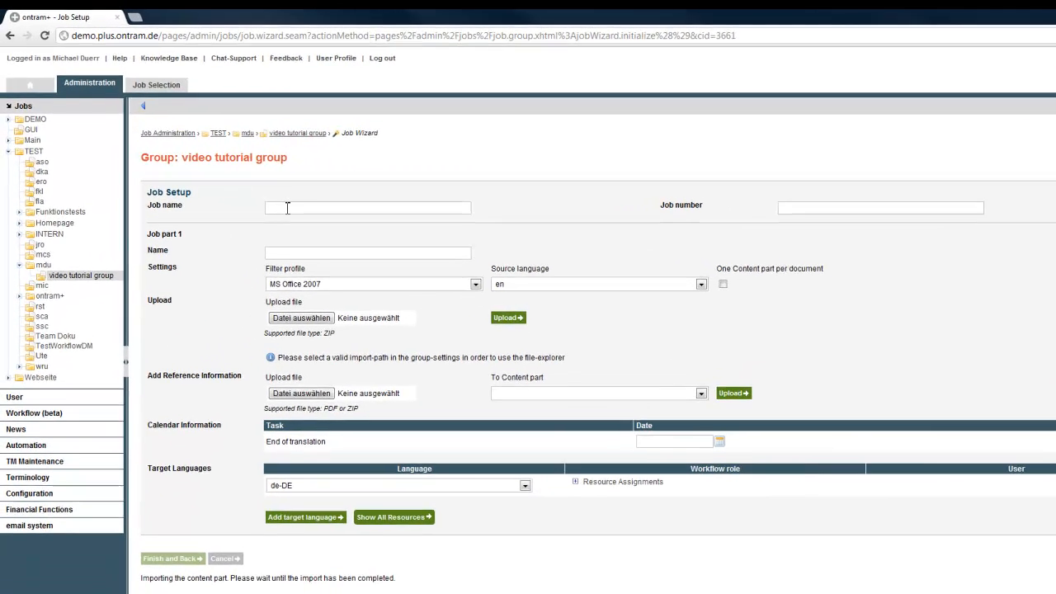
{"action": "left_click", "coordinate": [256, 185]}
{"action": "type", "text": "Tropicana 2012 Travel Agency"}
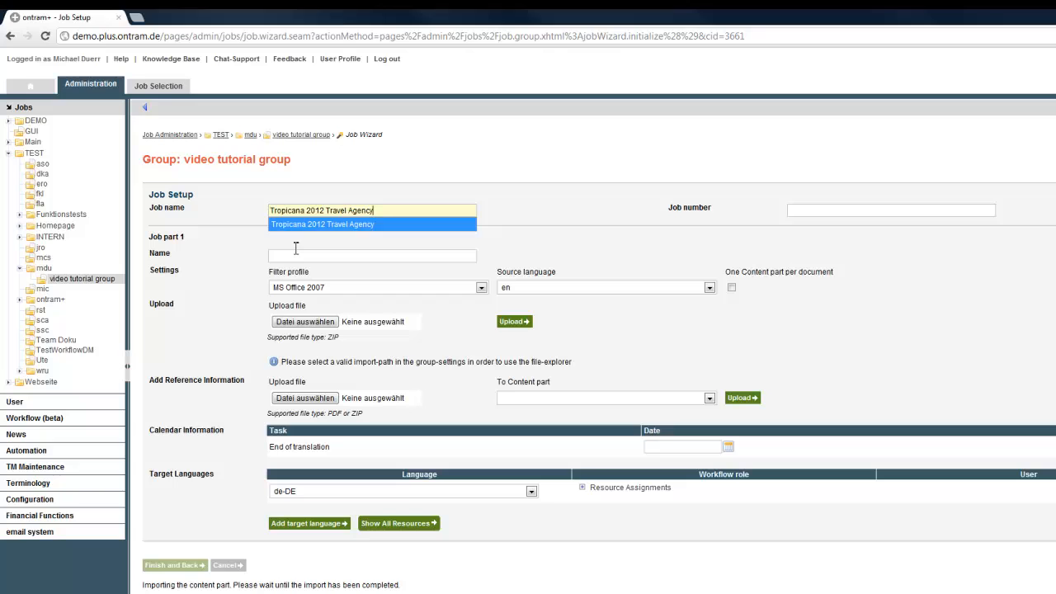
{"action": "left_click", "coordinate": [294, 256]}
{"action": "left_click", "coordinate": [280, 252]}
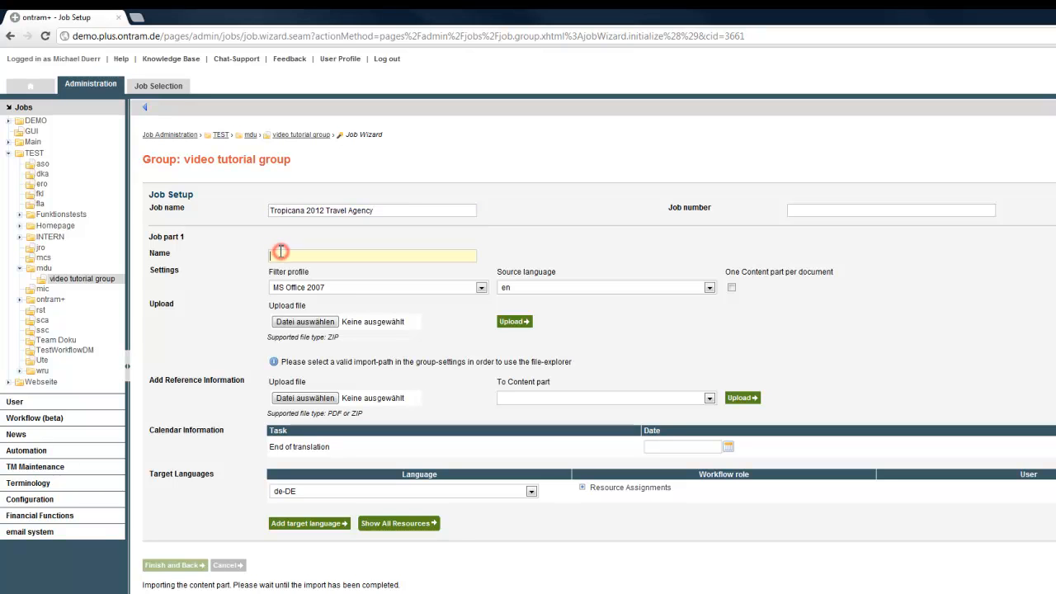
{"action": "type", "text": "Tropicana 2012 EN PPT"}
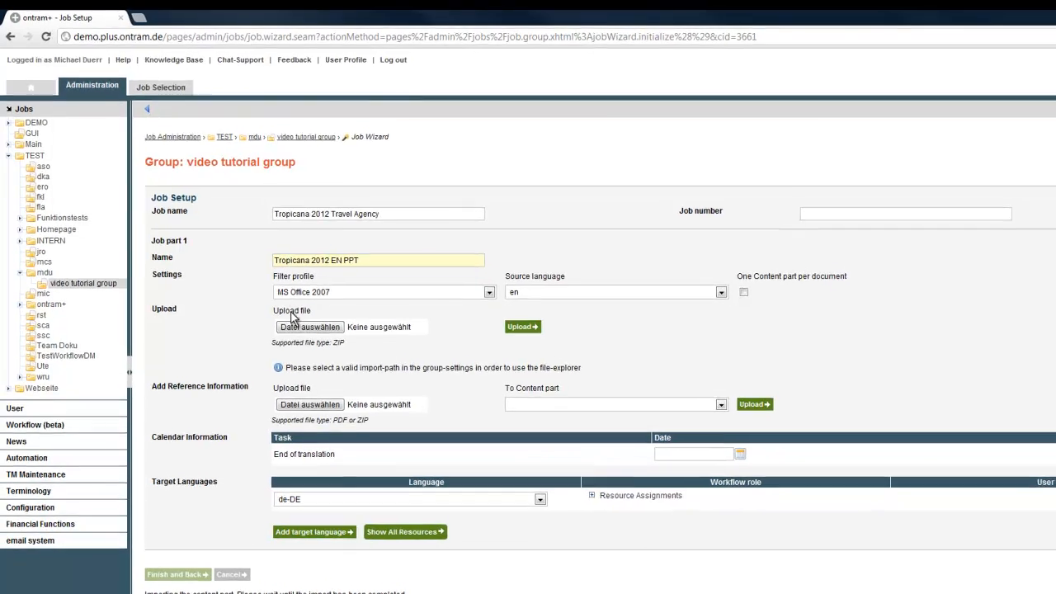
Upload the tropicana2012_ppt_en ZIP file as the job part's content and finish the job setup.
{"action": "left_click", "coordinate": [286, 324]}
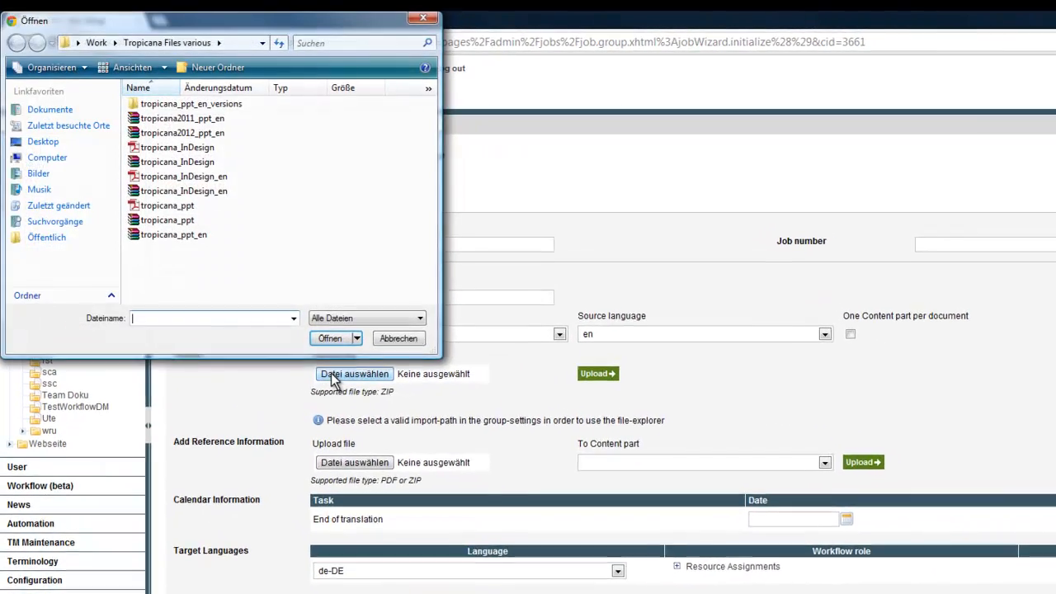
{"action": "double_click", "coordinate": [211, 132]}
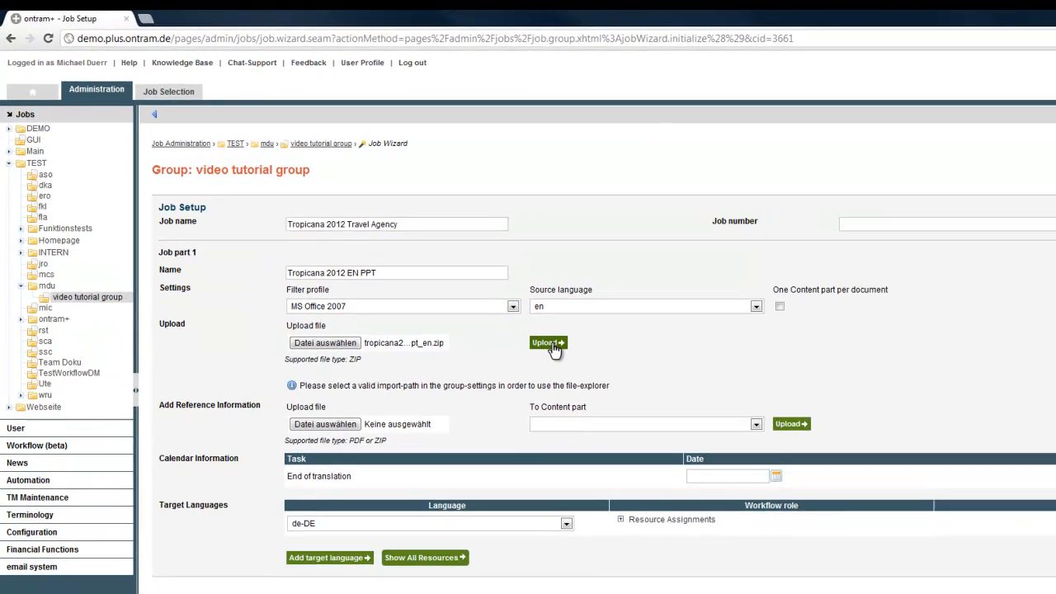
{"action": "left_click", "coordinate": [601, 375]}
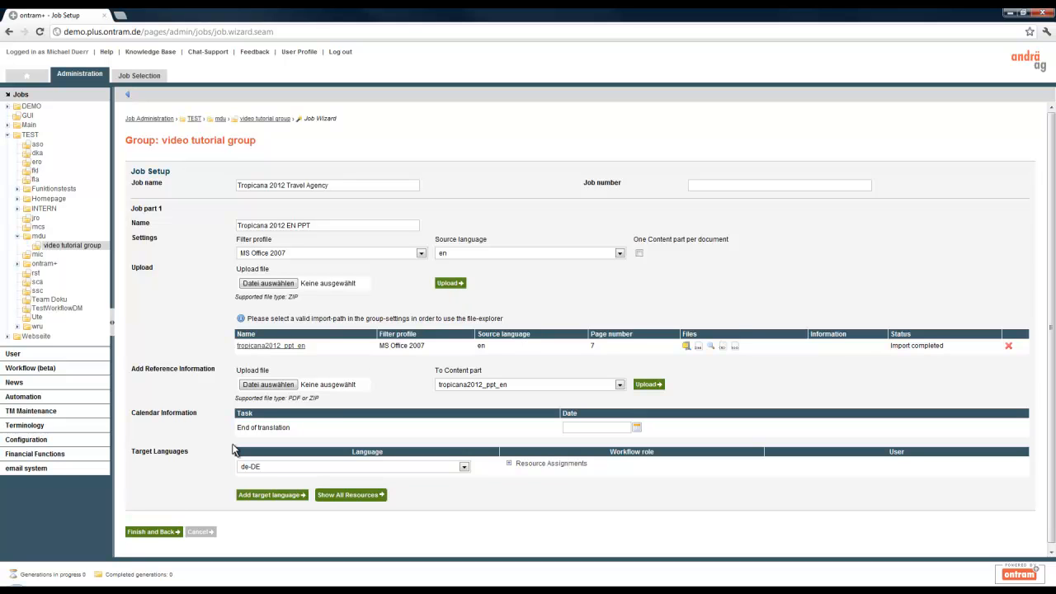
{"action": "left_click", "coordinate": [153, 532]}
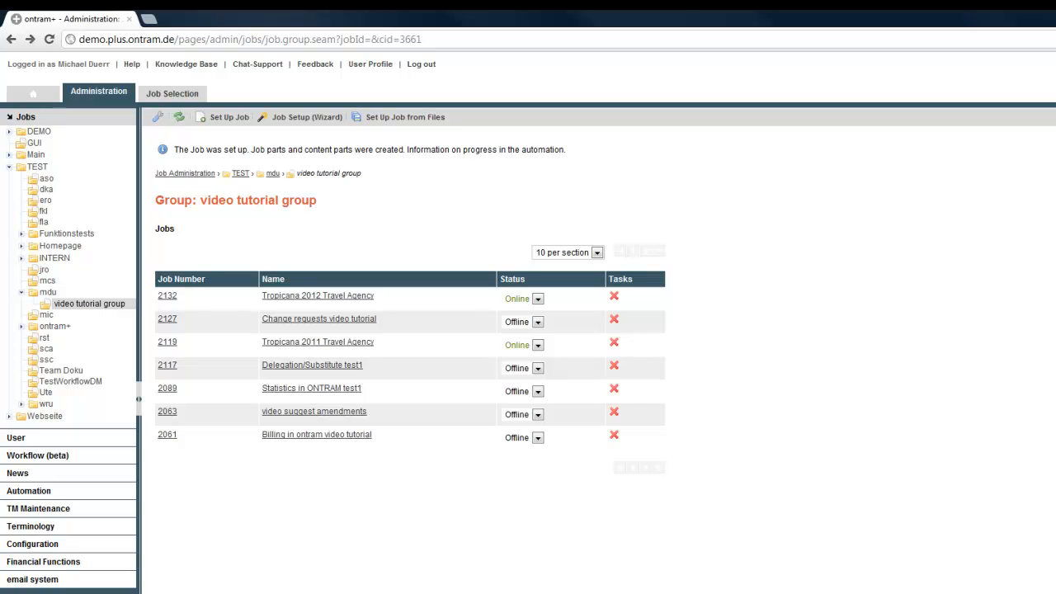
Show the additional settings of the Tropicana 2012 EN PPT job part in the Tropicana 2012 Travel Agency job.
{"action": "left_click", "coordinate": [287, 298]}
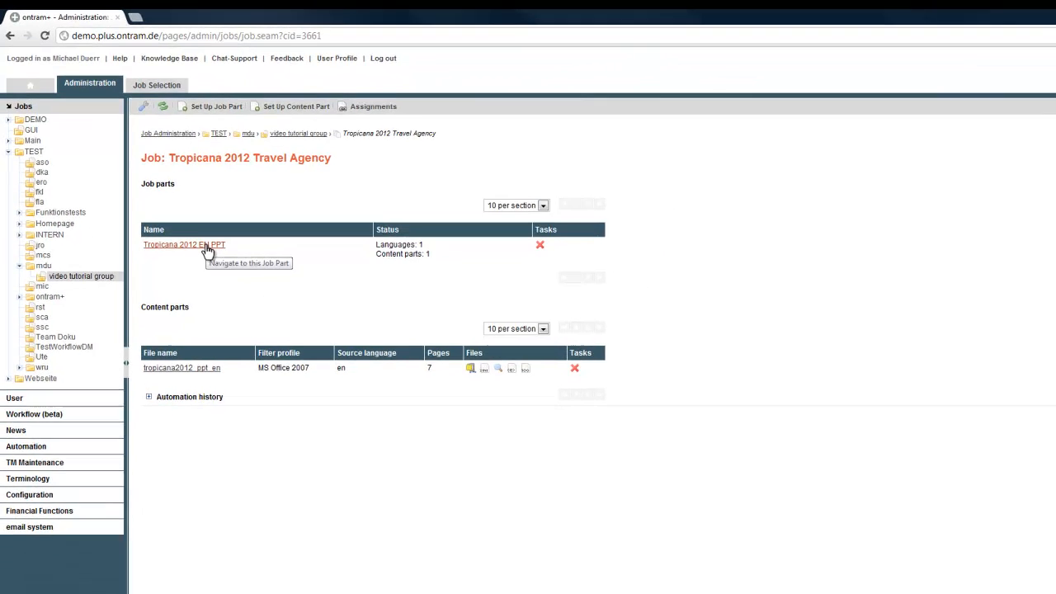
{"action": "left_click", "coordinate": [206, 246]}
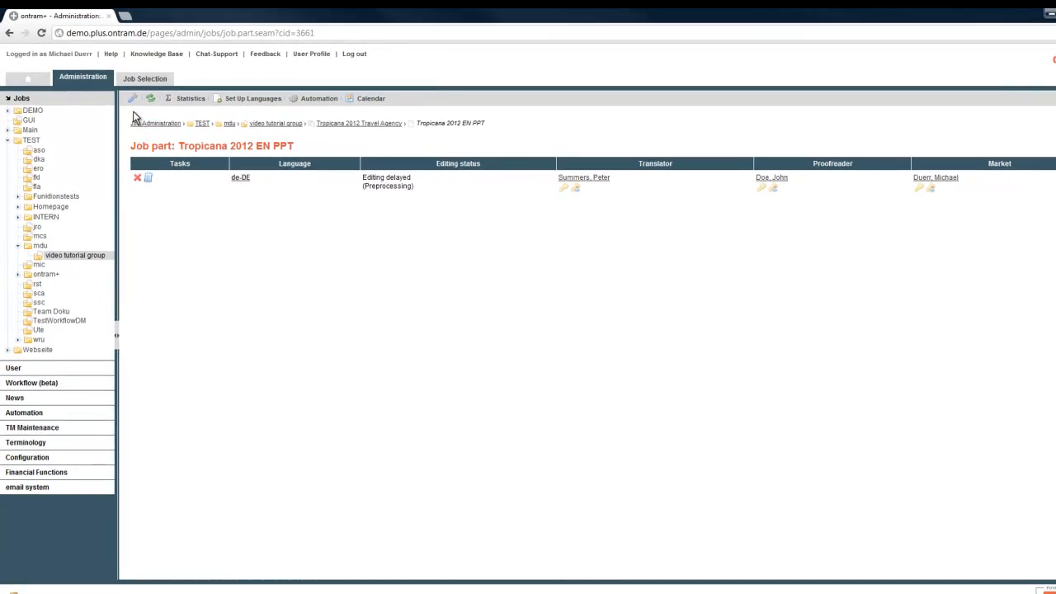
{"action": "left_click", "coordinate": [132, 98]}
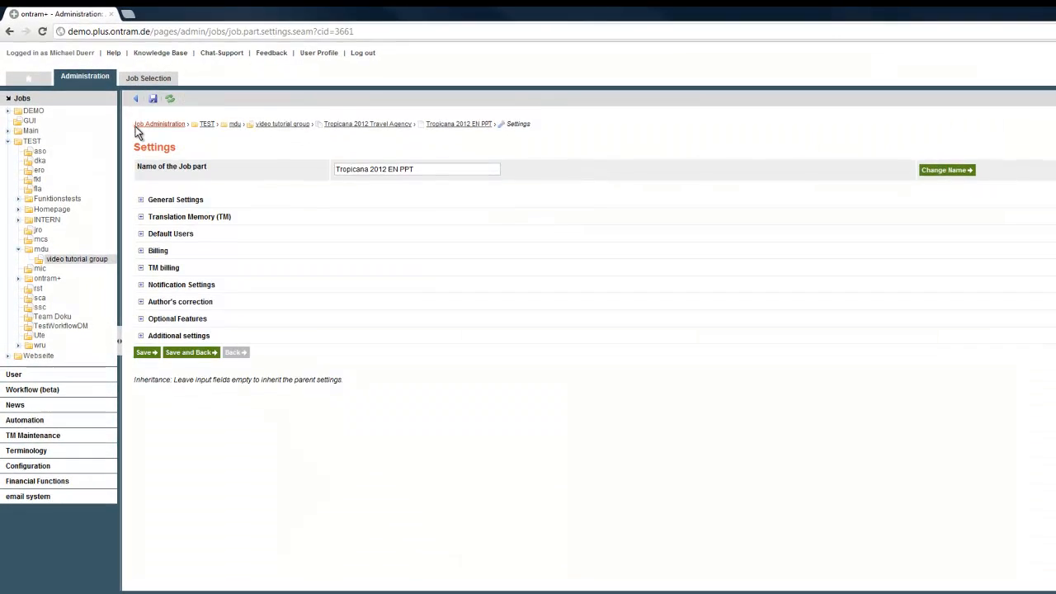
{"action": "left_click", "coordinate": [140, 336]}
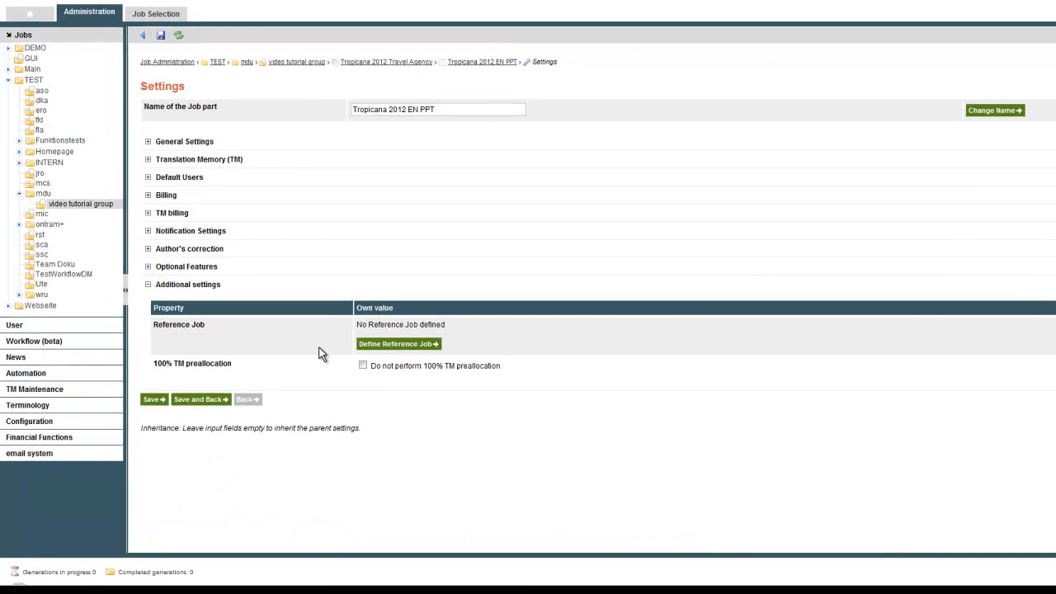
Define Tropicana_EN_PPT from Tropicana 2011 Travel Agency in TEST/mdu/video tutorial group as the reference job and save the job part settings.
{"action": "left_click", "coordinate": [363, 345]}
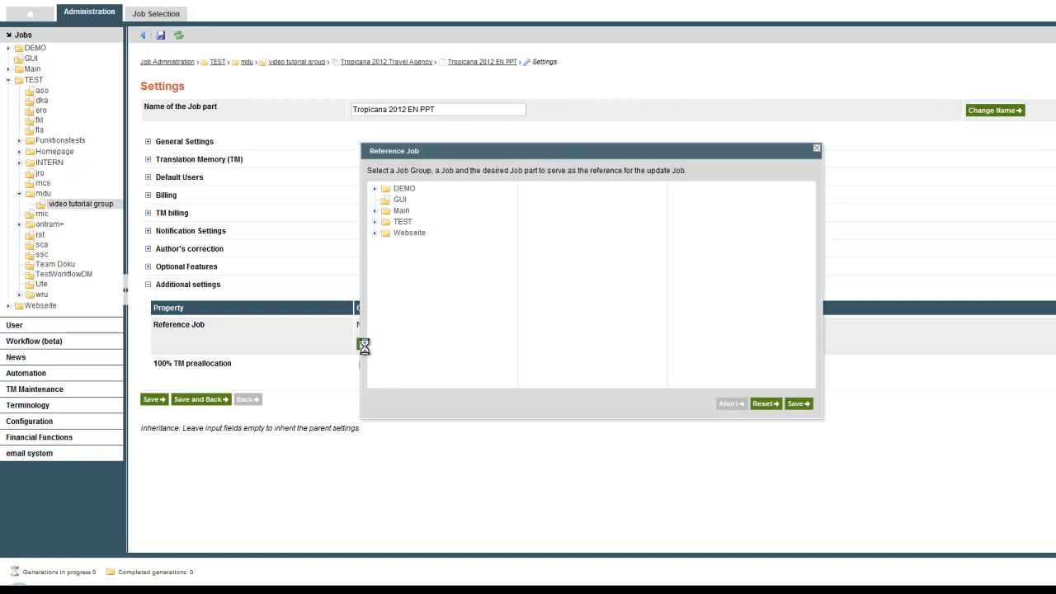
{"action": "left_click", "coordinate": [375, 222]}
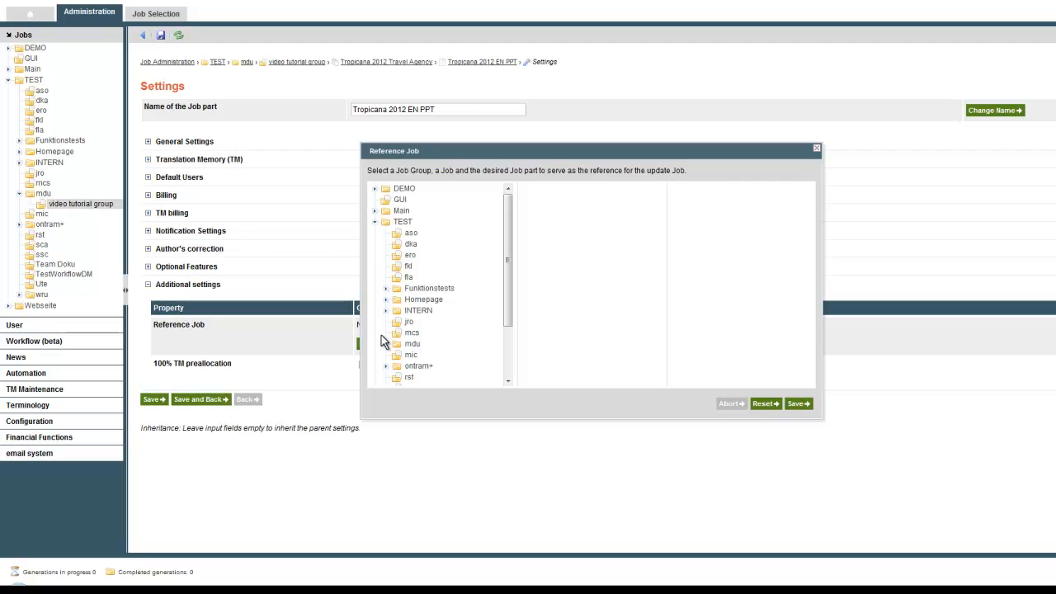
{"action": "left_click", "coordinate": [385, 343]}
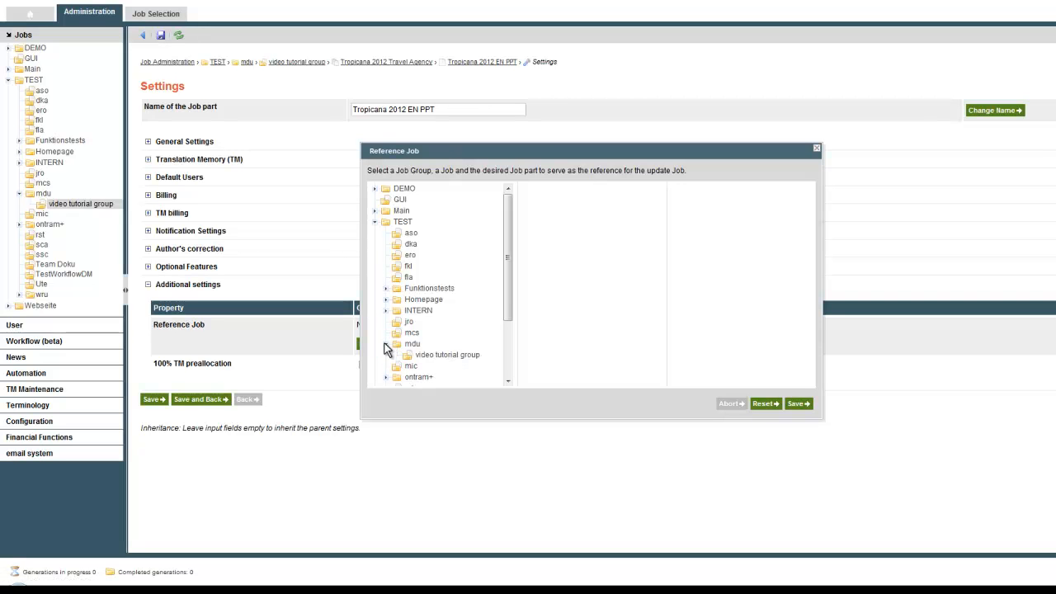
{"action": "left_click", "coordinate": [437, 354]}
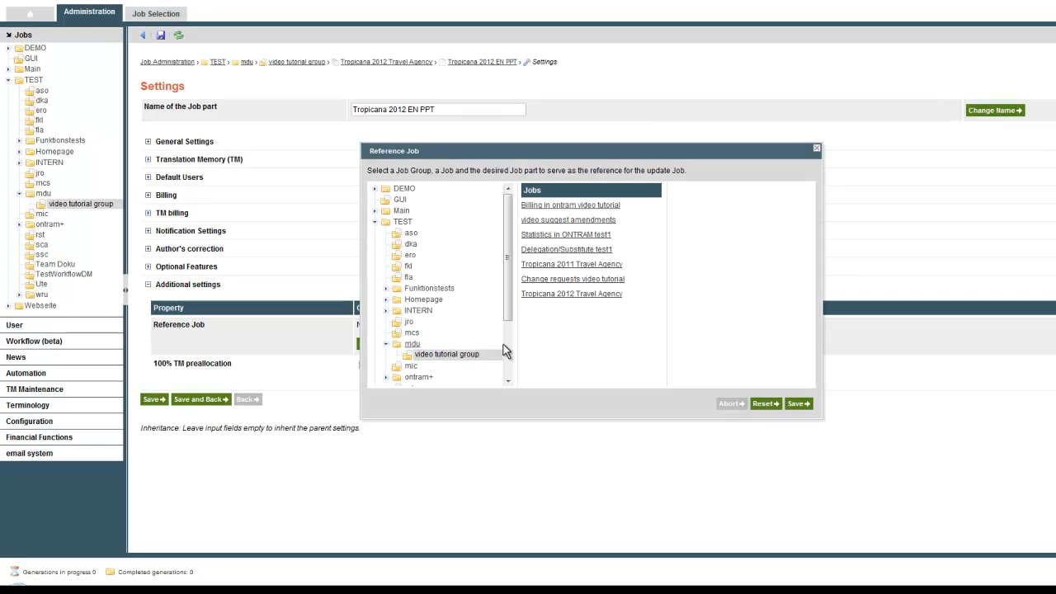
{"action": "left_click", "coordinate": [574, 264]}
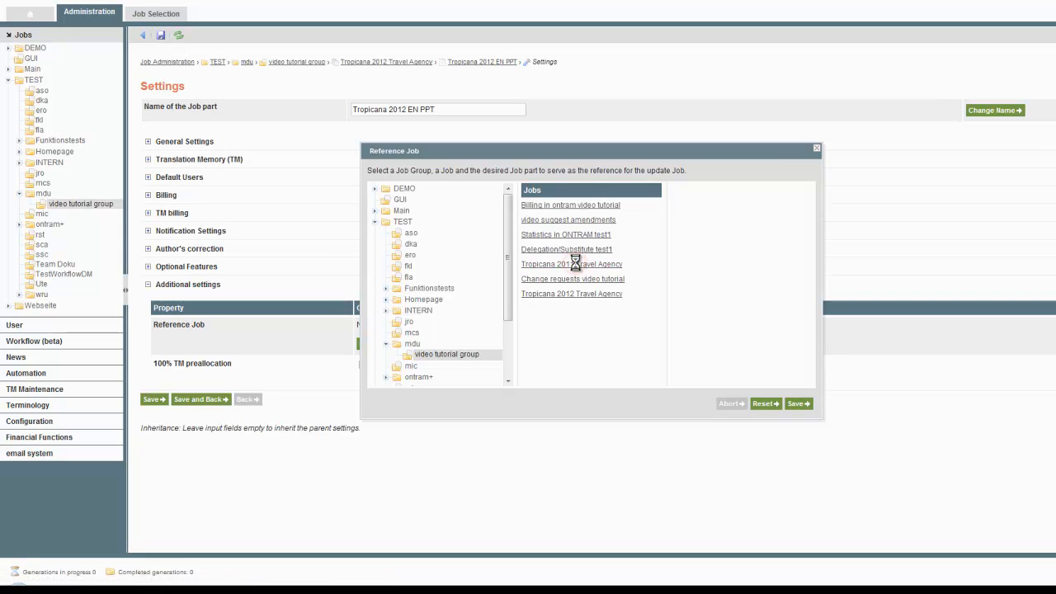
{"action": "left_click", "coordinate": [693, 206]}
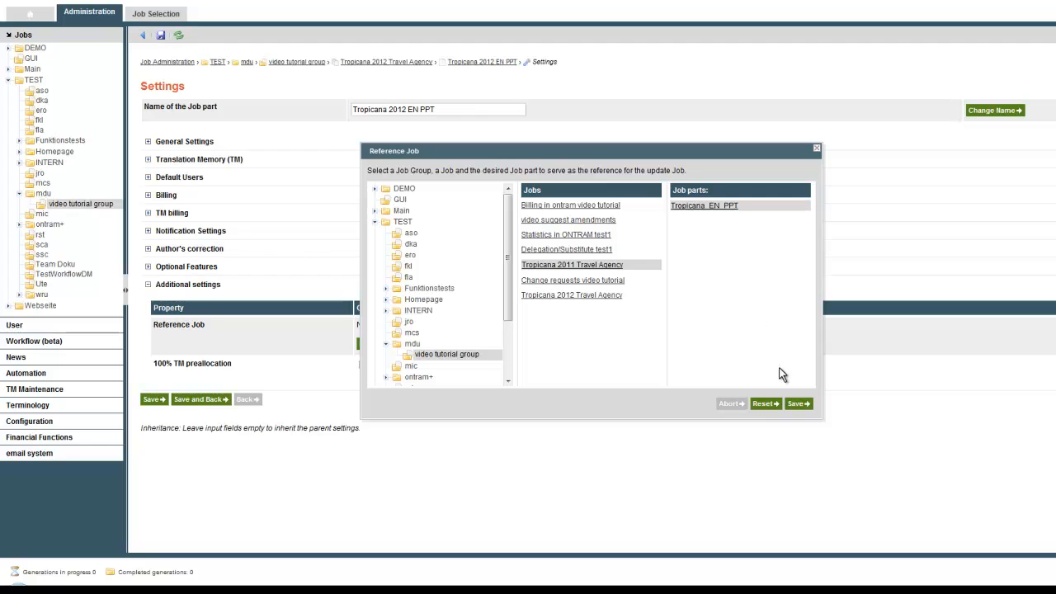
{"action": "left_click", "coordinate": [798, 403]}
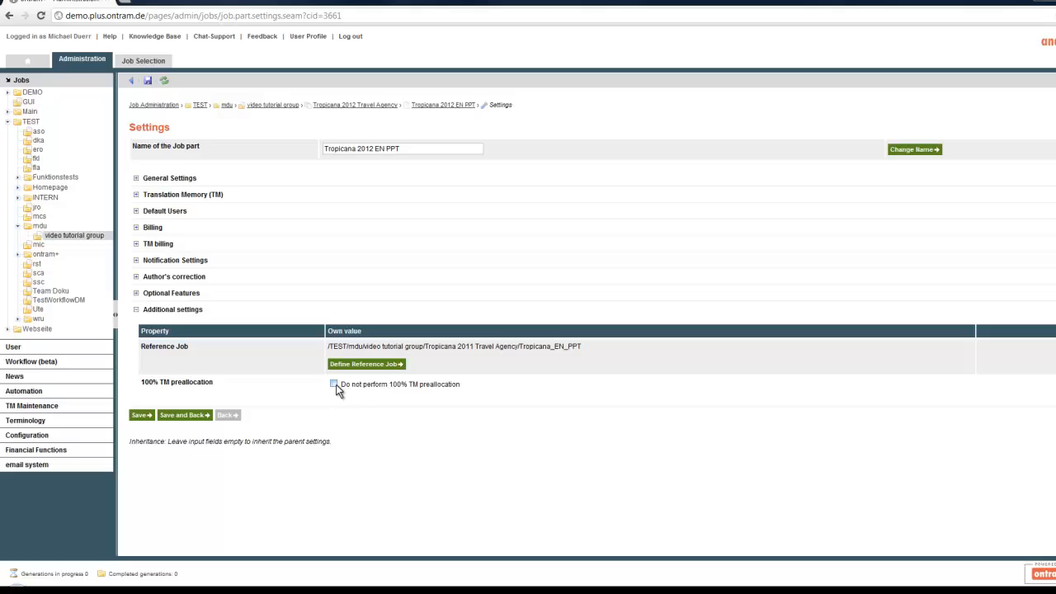
{"action": "left_click", "coordinate": [334, 384]}
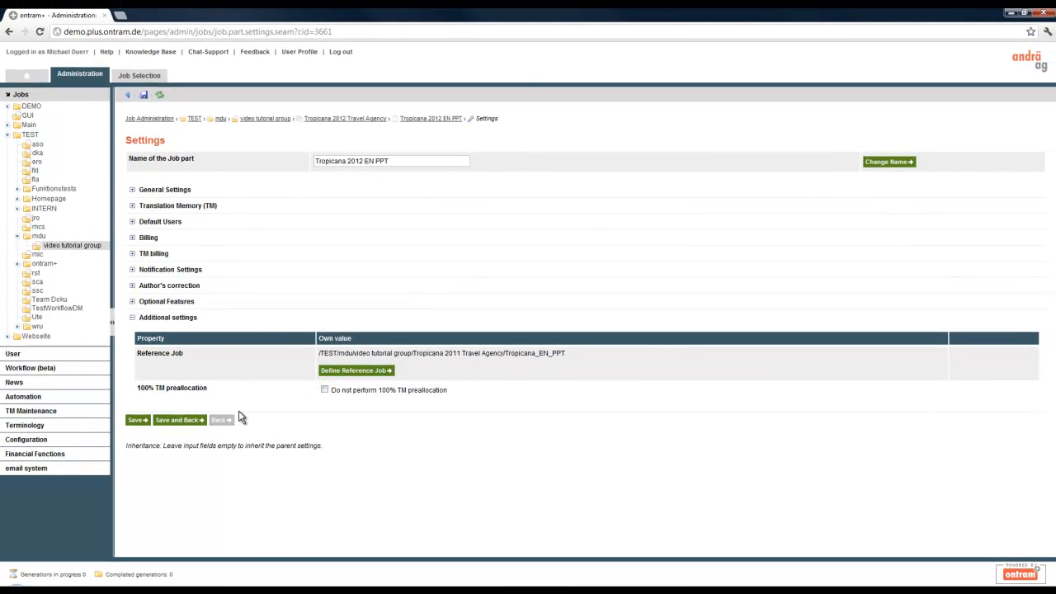
{"action": "left_click", "coordinate": [190, 423]}
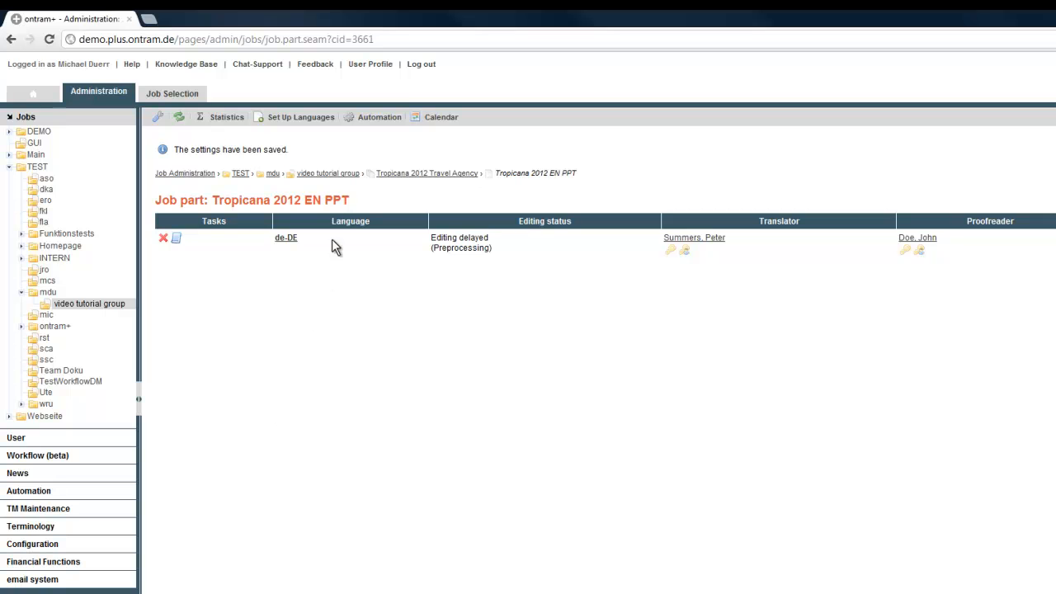
Add a Compare with Reference start task to the job part's automation.
{"action": "left_click", "coordinate": [367, 121]}
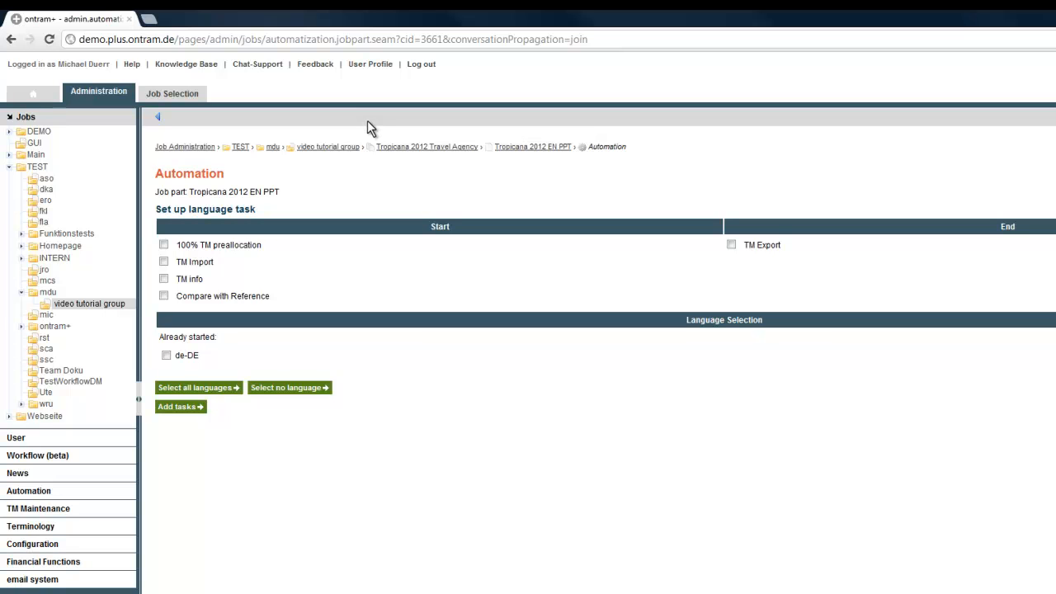
{"action": "left_click", "coordinate": [186, 300]}
{"action": "left_click", "coordinate": [178, 409]}
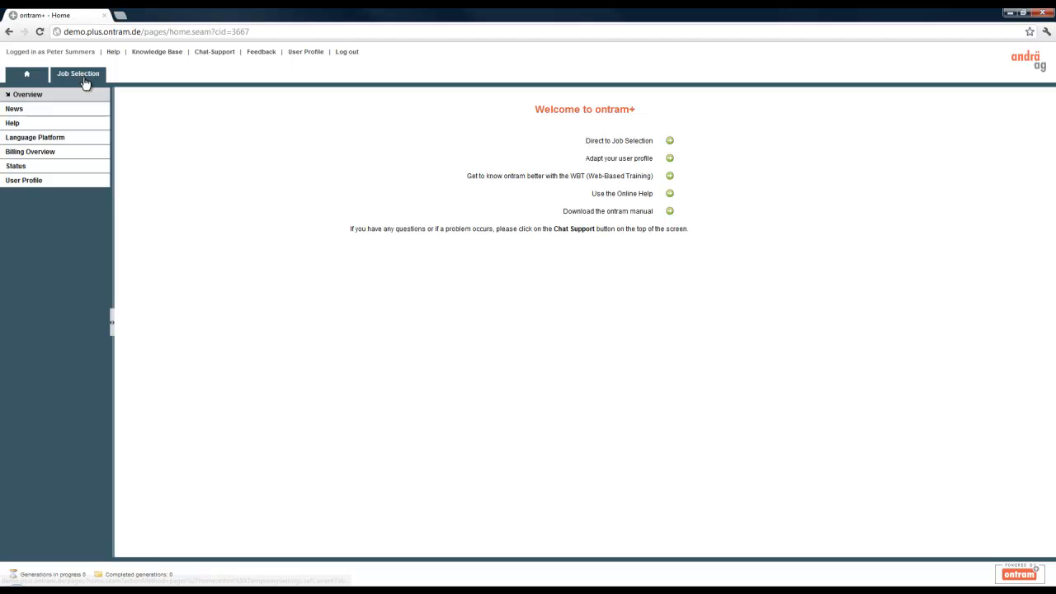
Open the Tropicana 2012 EN PPT de-DE job for editing and apply the reference job translation to page 1's third segment.
{"action": "left_click", "coordinate": [84, 76]}
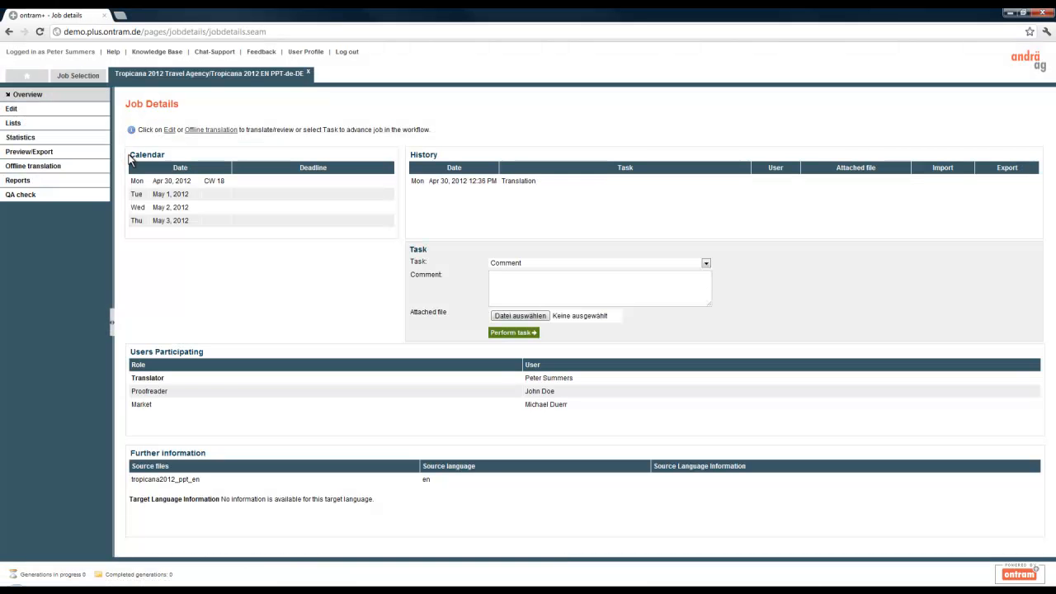
{"action": "left_click", "coordinate": [89, 109]}
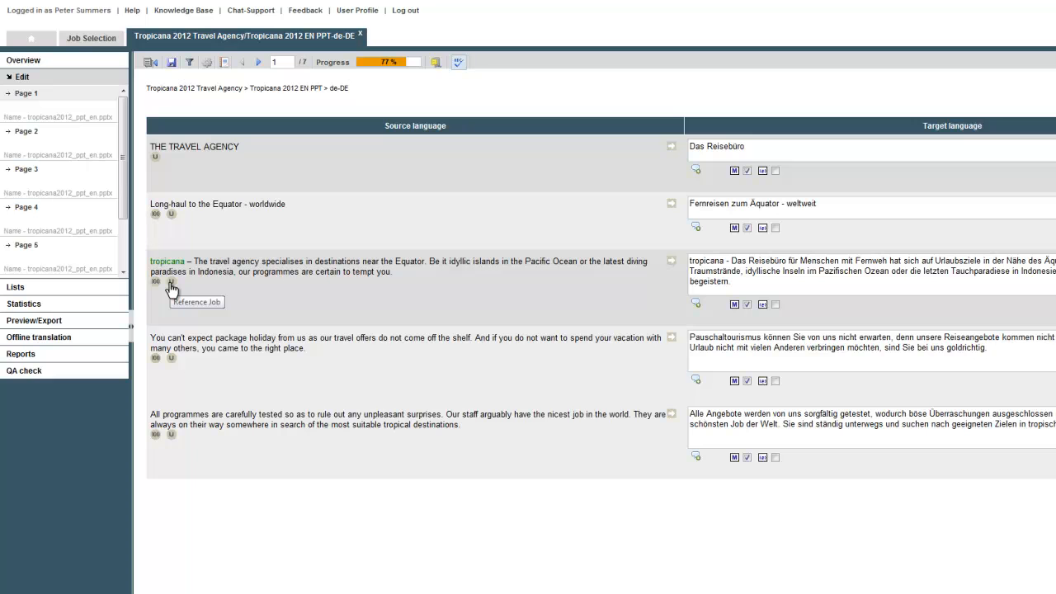
{"action": "left_click", "coordinate": [171, 285]}
{"action": "left_click_drag", "start_coordinate": [182, 287], "coordinate": [428, 311]}
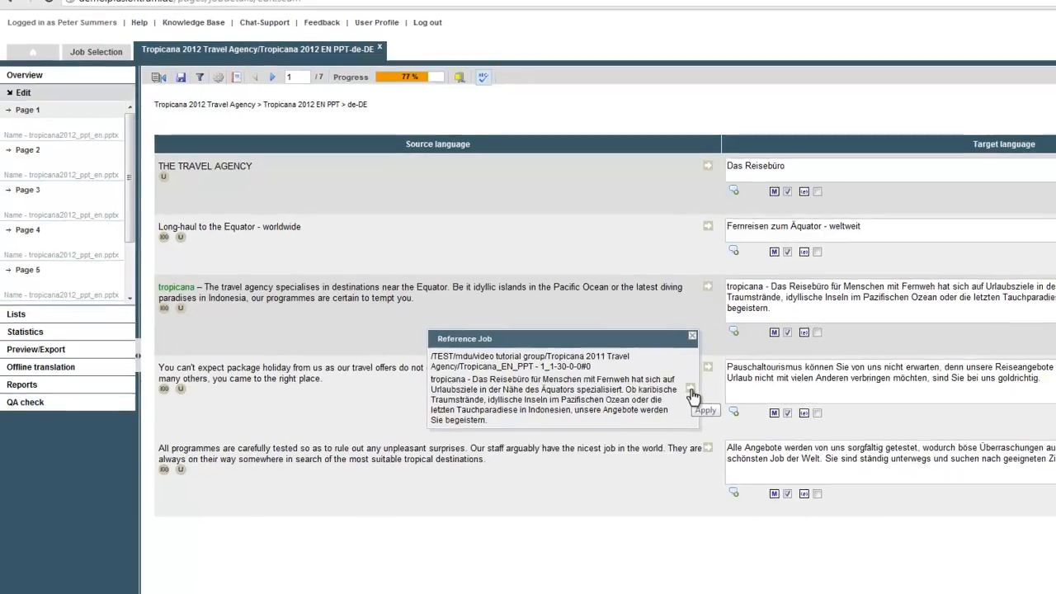
{"action": "left_click", "coordinate": [691, 390]}
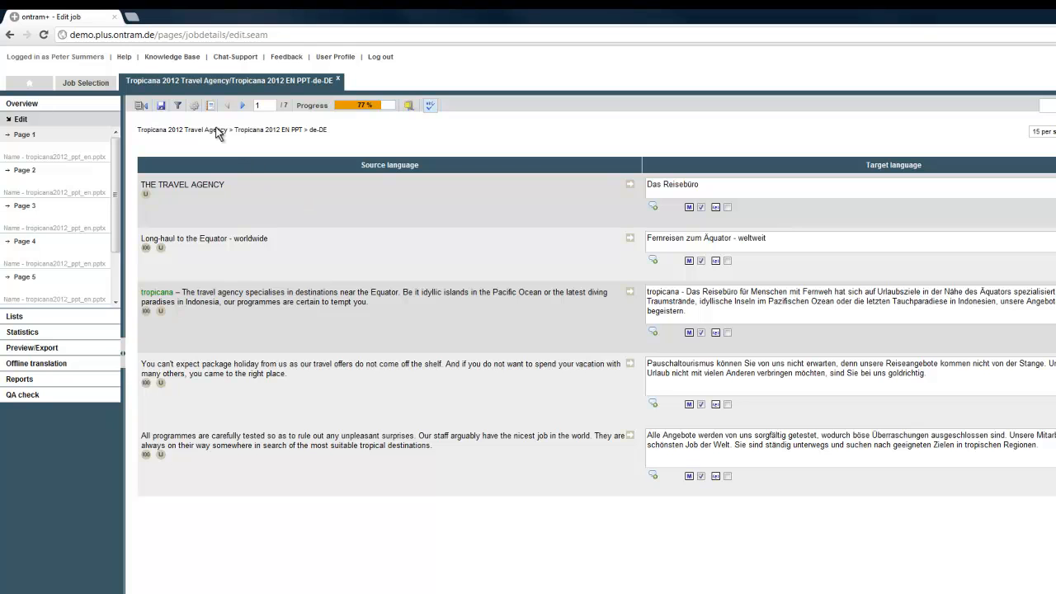
Set column 2 of the editor to show Reference and save the display settings.
{"action": "left_click", "coordinate": [196, 108]}
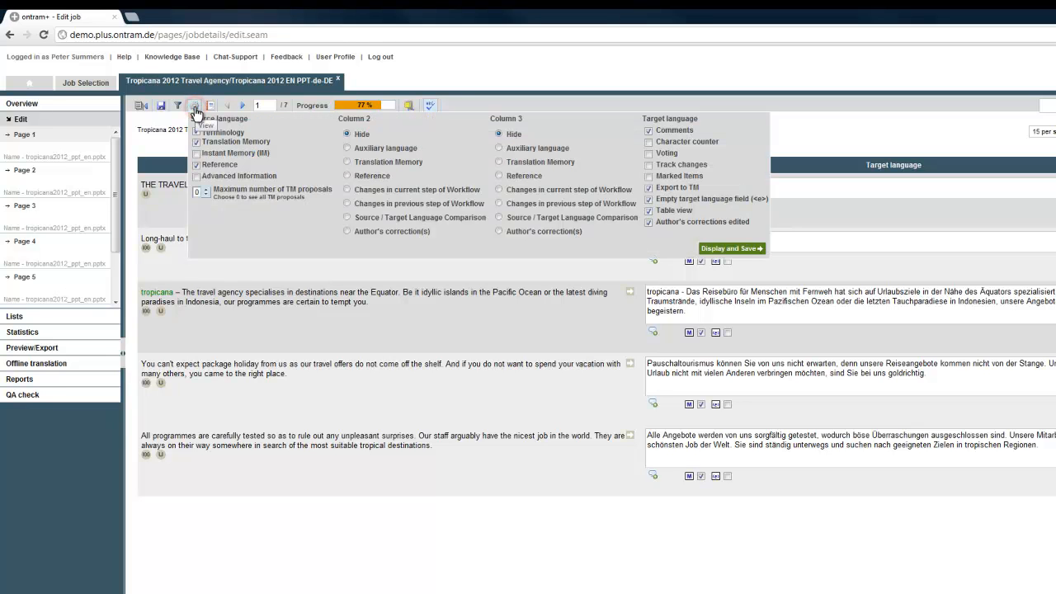
{"action": "left_click", "coordinate": [346, 176]}
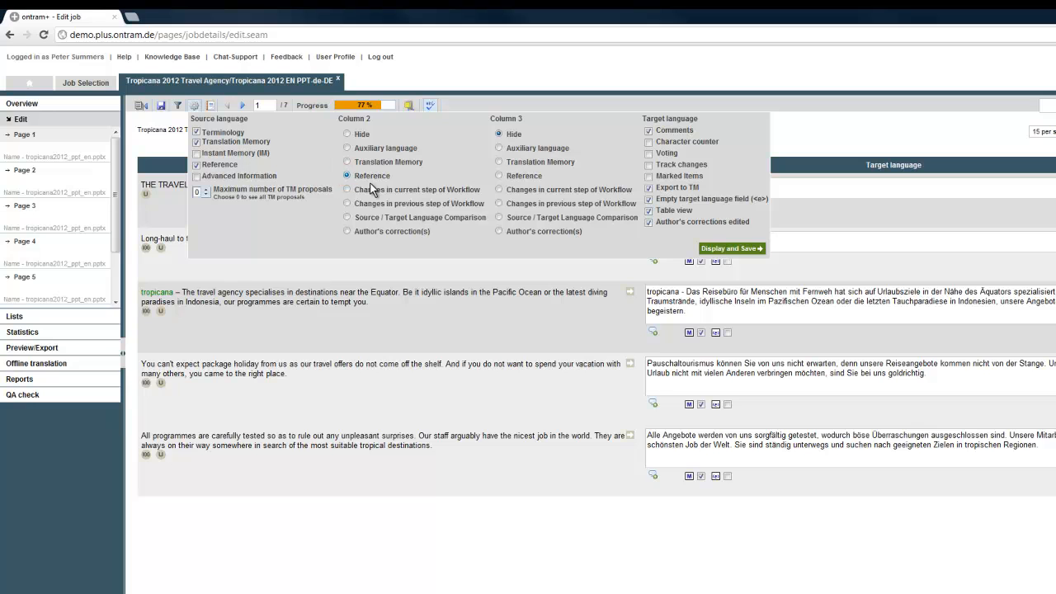
{"action": "left_click", "coordinate": [711, 248]}
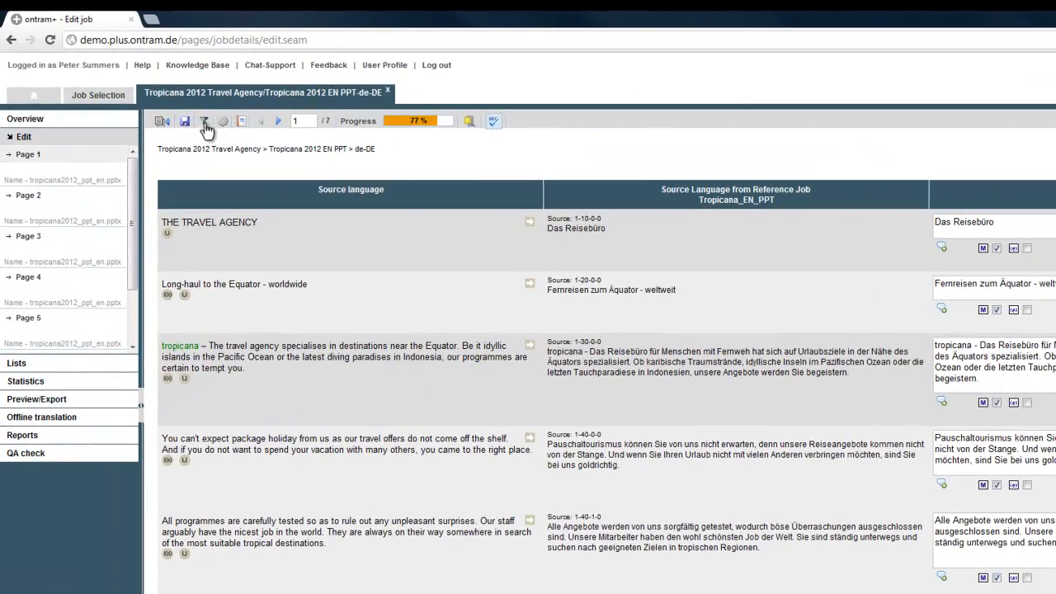
Filter the job's content to segments without translation and view the second section of the list.
{"action": "left_click", "coordinate": [204, 120]}
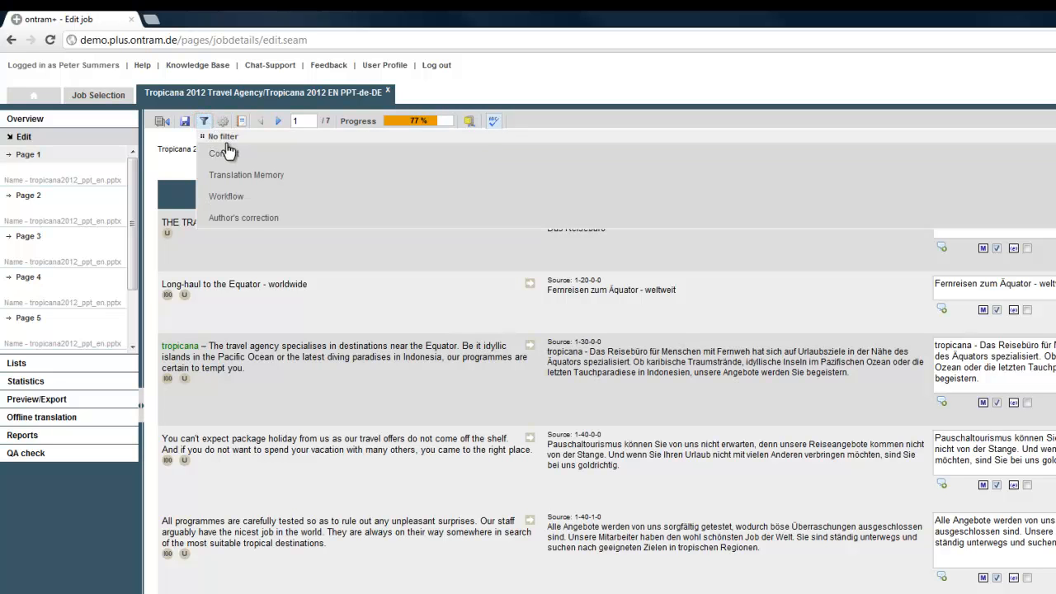
{"action": "left_click", "coordinate": [234, 157]}
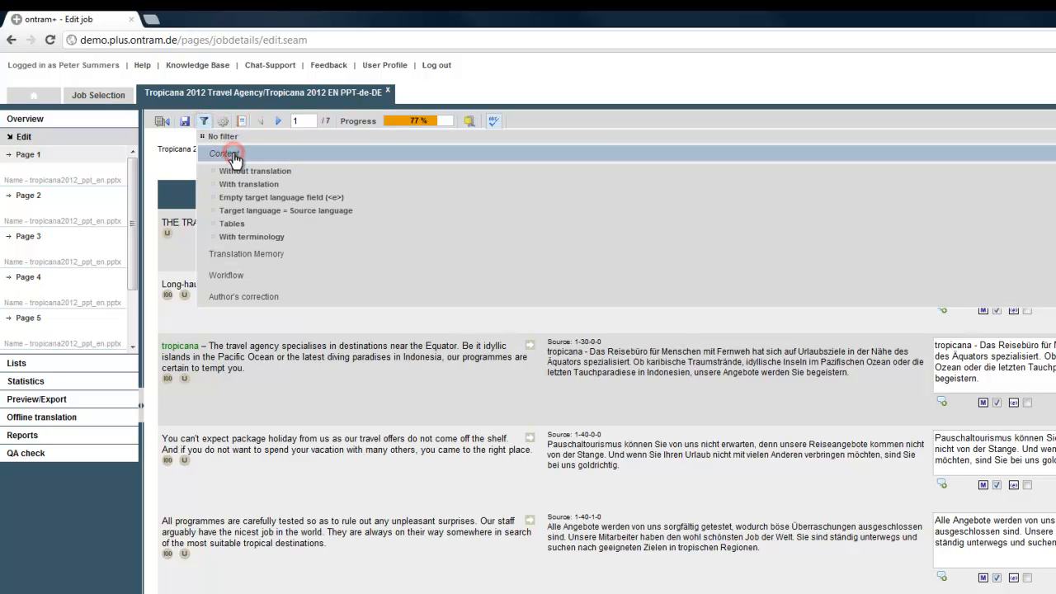
{"action": "left_click", "coordinate": [299, 173]}
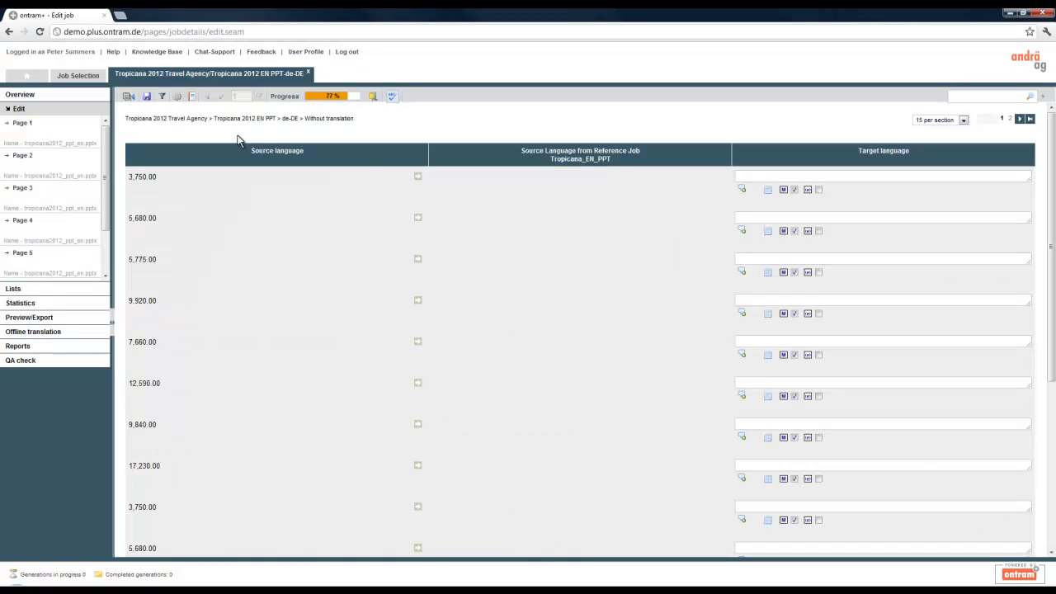
{"action": "left_click_drag", "start_coordinate": [1051, 202], "coordinate": [1052, 383]}
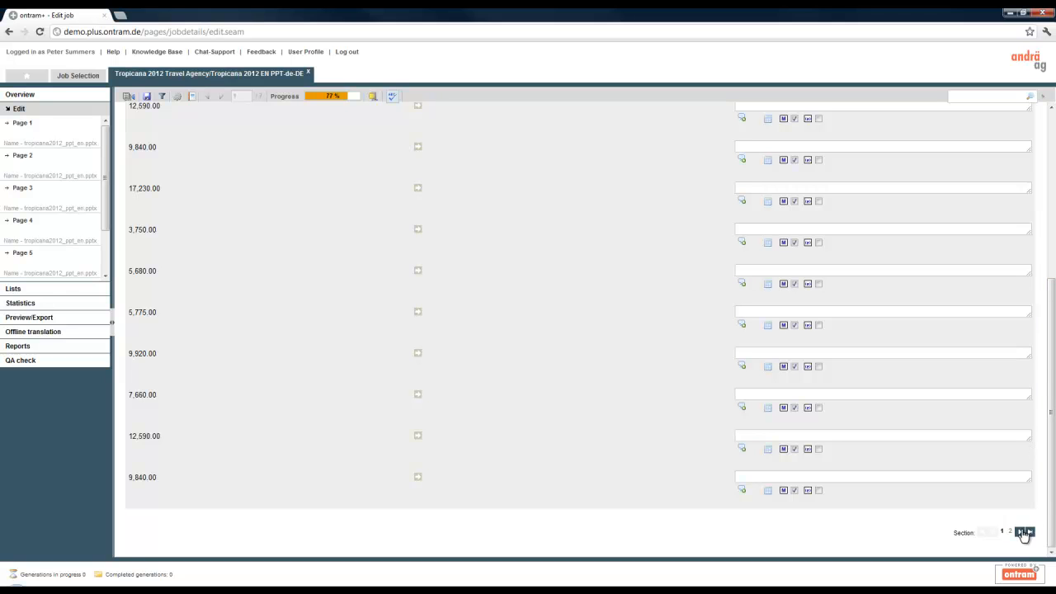
{"action": "left_click", "coordinate": [1020, 533]}
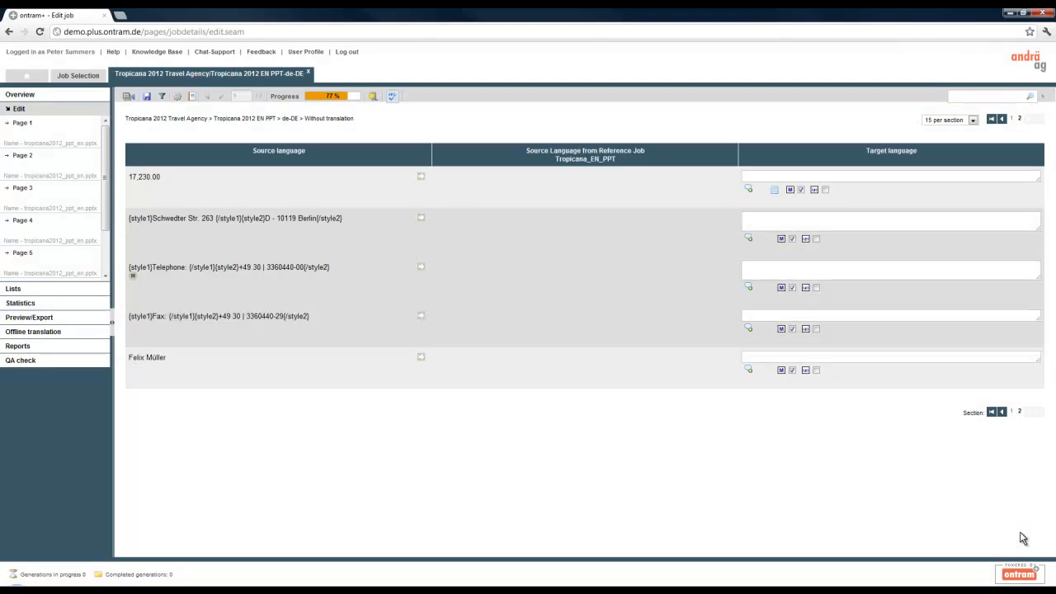